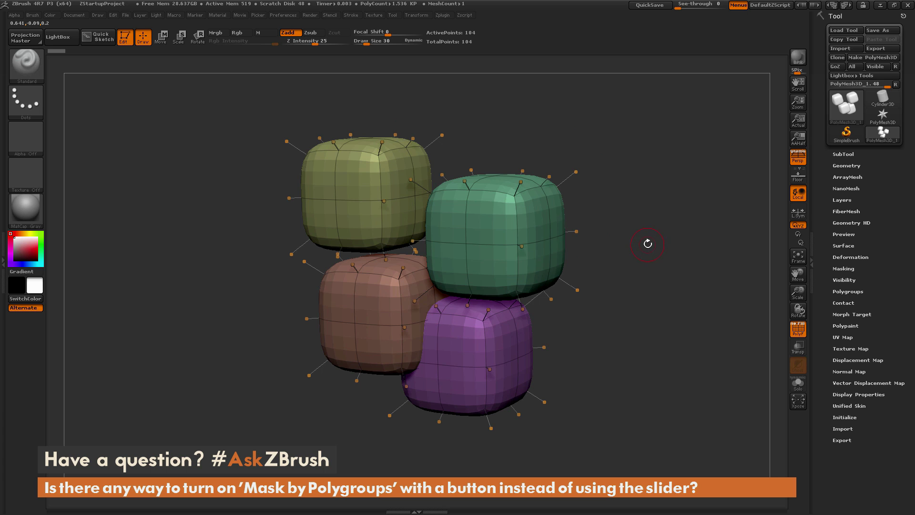
Dock the Brush palette in the right tray, expand Auto Masking, and rotate the cubes slightly
{"action": "left_click", "coordinate": [32, 15]}
{"action": "left_click", "coordinate": [30, 27]}
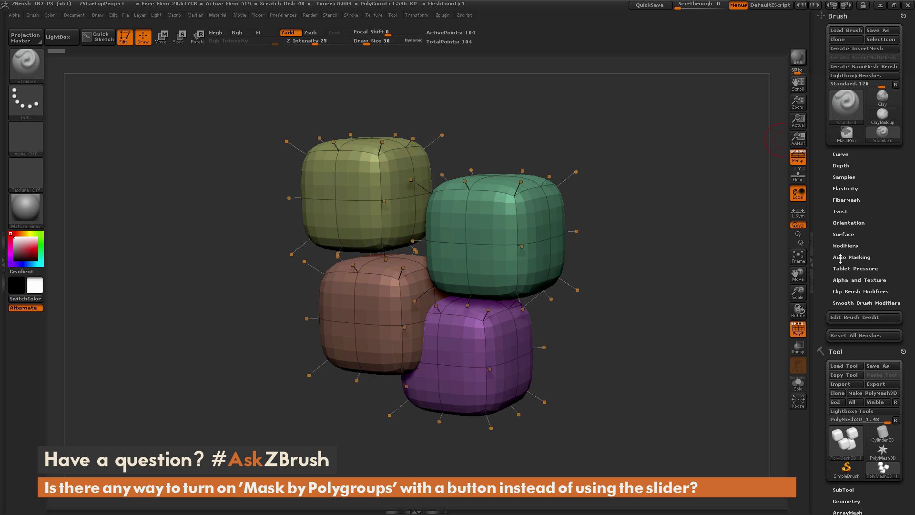
{"action": "left_click", "coordinate": [856, 257]}
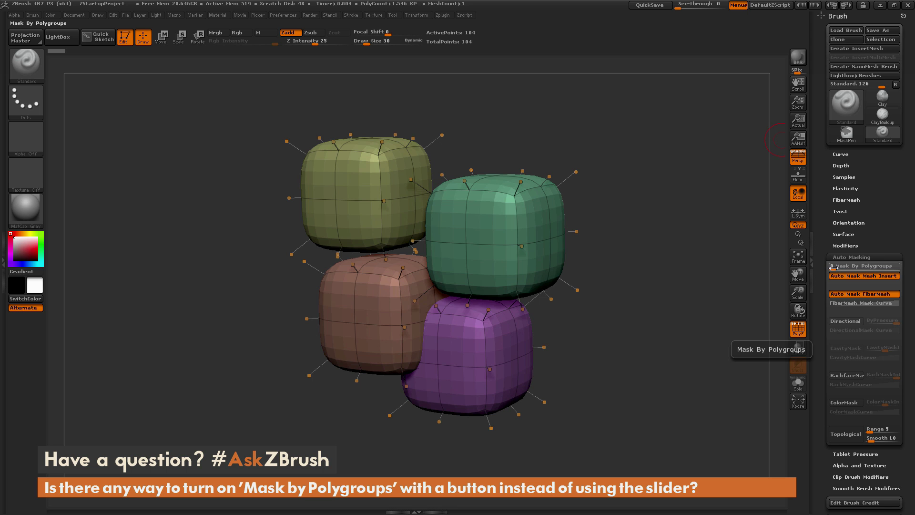
{"action": "left_click_drag", "start_coordinate": [652, 281], "coordinate": [717, 260]}
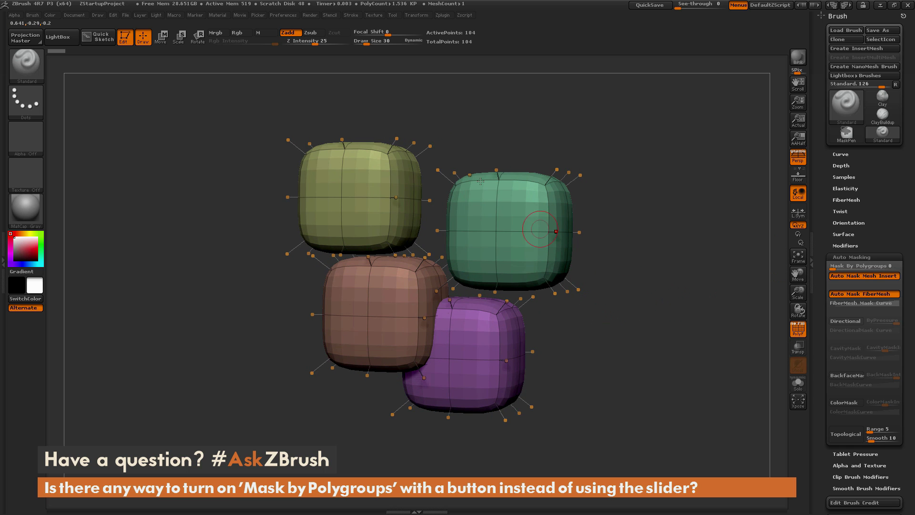
Switch to Move with a transpose line and raise Mask By Polygroups from 0 to 100
{"action": "key", "text": "w"}
{"action": "left_click_drag", "start_coordinate": [548, 213], "coordinate": [524, 198]}
{"action": "left_click_drag", "start_coordinate": [631, 252], "coordinate": [639, 257]}
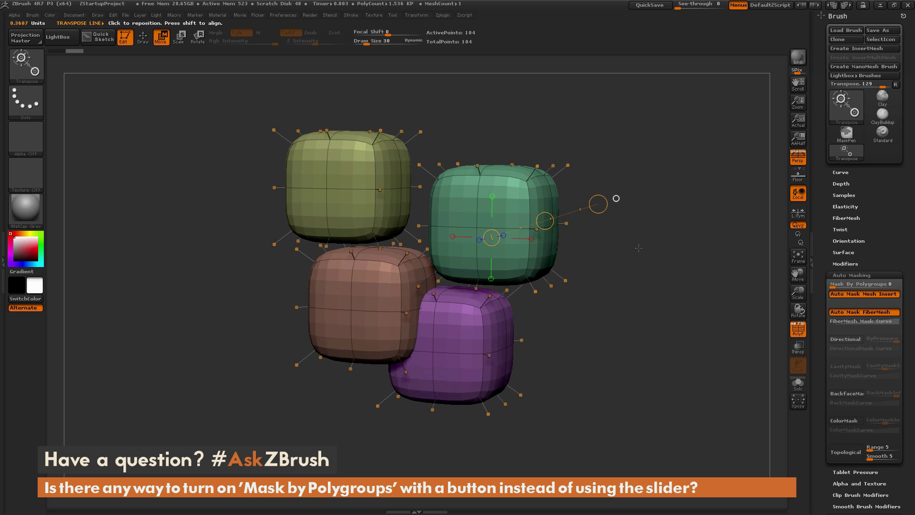
{"action": "left_click_drag", "start_coordinate": [842, 284], "coordinate": [893, 284]}
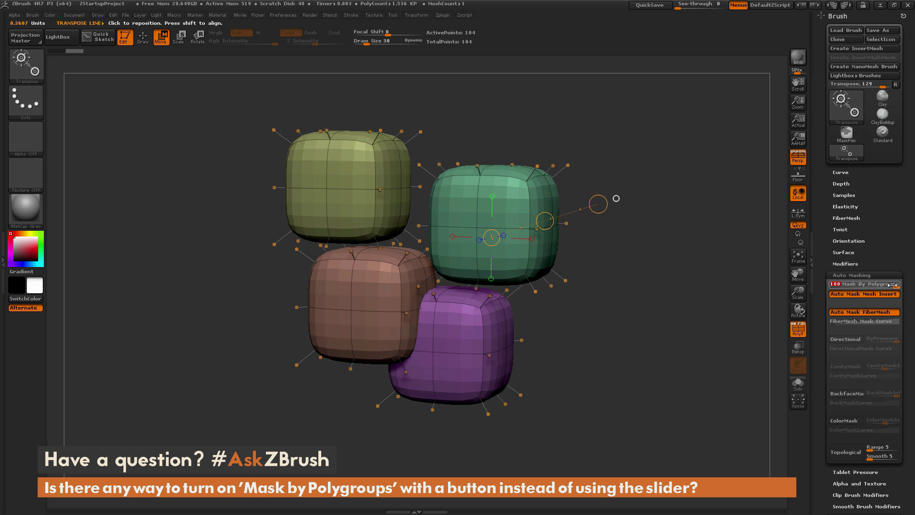
Move the green, purple and brown cubes separately, undoing and redoing some moves
{"action": "left_click", "coordinate": [509, 215]}
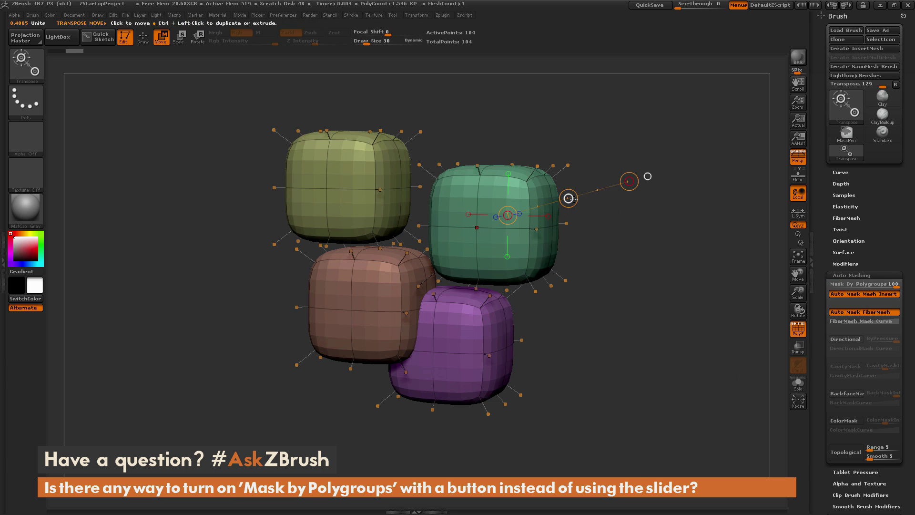
{"action": "mouse_move", "coordinate": [568, 199]}
{"action": "left_mouse_down"}
{"action": "mouse_move", "coordinate": [564, 192]}
{"action": "mouse_move", "coordinate": [427, 234]}
{"action": "mouse_move", "coordinate": [549, 222]}
{"action": "mouse_move", "coordinate": [507, 246]}
{"action": "mouse_move", "coordinate": [585, 177]}
{"action": "mouse_move", "coordinate": [580, 192]}
{"action": "left_mouse_up"}
{"action": "left_click_drag", "start_coordinate": [450, 338], "coordinate": [521, 409]}
{"action": "left_click_drag", "start_coordinate": [486, 367], "coordinate": [476, 169]}
{"action": "left_click_drag", "start_coordinate": [378, 198], "coordinate": [256, 305]}
{"action": "left_click_drag", "start_coordinate": [300, 255], "coordinate": [302, 324]}
{"action": "left_click_drag", "start_coordinate": [355, 291], "coordinate": [319, 374]}
{"action": "mouse_move", "coordinate": [337, 332]}
{"action": "left_mouse_down"}
{"action": "mouse_move", "coordinate": [362, 296]}
{"action": "mouse_move", "coordinate": [357, 259]}
{"action": "left_mouse_up"}
{"action": "key", "text": "ctrl+z"}
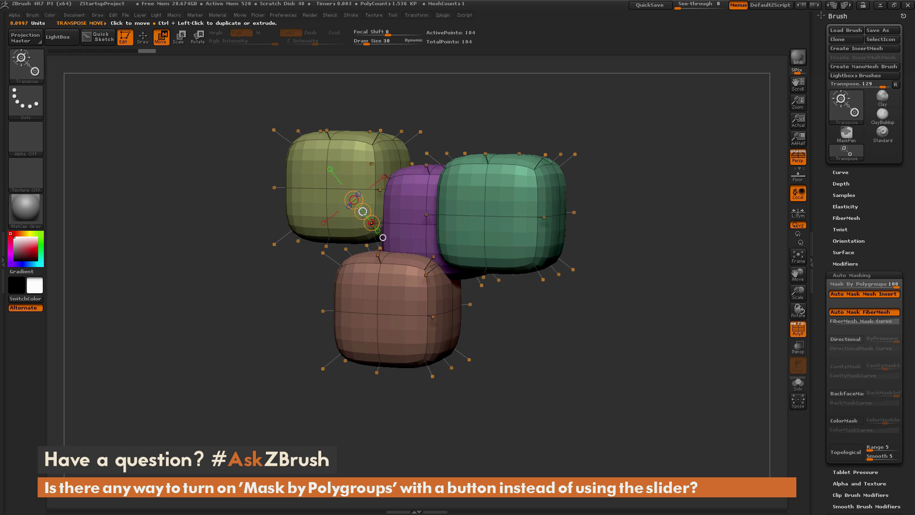
{"action": "key", "text": "ctrl+z"}
{"action": "key", "text": "ctrl+shift+z"}
{"action": "key", "text": "ctrl+shift+z"}
Reposition the yellow, green and purple cubes into a cluster, then return to the standard brush
{"action": "left_click_drag", "start_coordinate": [326, 188], "coordinate": [234, 286]}
{"action": "left_click_drag", "start_coordinate": [283, 234], "coordinate": [395, 184]}
{"action": "mouse_move", "coordinate": [510, 231]}
{"action": "left_mouse_down"}
{"action": "mouse_move", "coordinate": [602, 327]}
{"action": "mouse_move", "coordinate": [599, 341]}
{"action": "left_mouse_up"}
{"action": "mouse_move", "coordinate": [554, 286]}
{"action": "left_mouse_down"}
{"action": "mouse_move", "coordinate": [517, 268]}
{"action": "mouse_move", "coordinate": [410, 320]}
{"action": "mouse_move", "coordinate": [477, 348]}
{"action": "mouse_move", "coordinate": [538, 282]}
{"action": "mouse_move", "coordinate": [558, 286]}
{"action": "left_mouse_up"}
{"action": "left_click_drag", "start_coordinate": [387, 235], "coordinate": [263, 307]}
{"action": "mouse_move", "coordinate": [329, 268]}
{"action": "left_mouse_down"}
{"action": "mouse_move", "coordinate": [276, 328]}
{"action": "mouse_move", "coordinate": [460, 257]}
{"action": "mouse_move", "coordinate": [348, 277]}
{"action": "mouse_move", "coordinate": [333, 265]}
{"action": "left_mouse_up"}
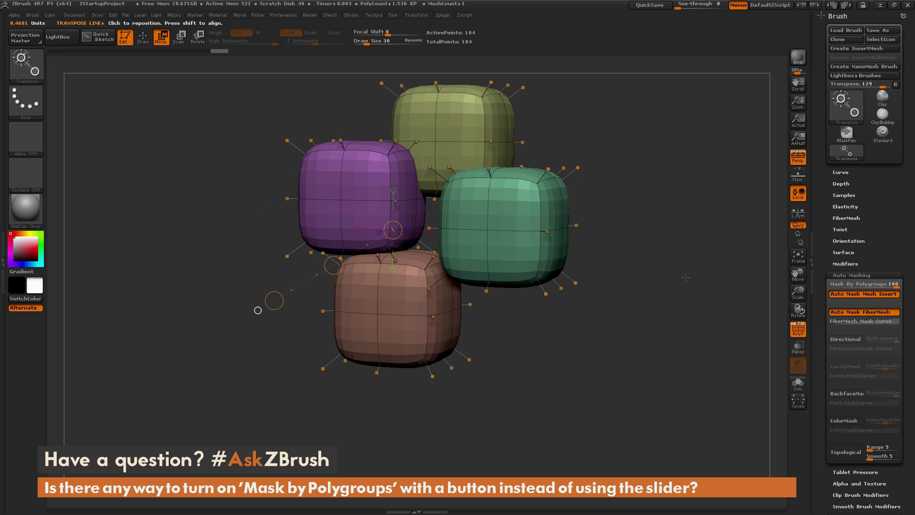
{"action": "left_click_drag", "start_coordinate": [508, 198], "coordinate": [502, 229], "text": "alt"}
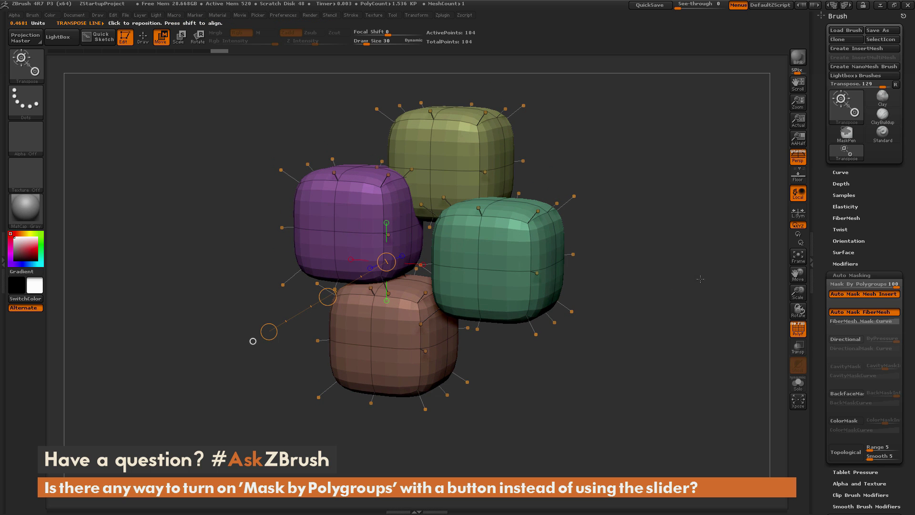
{"action": "key", "text": "q"}
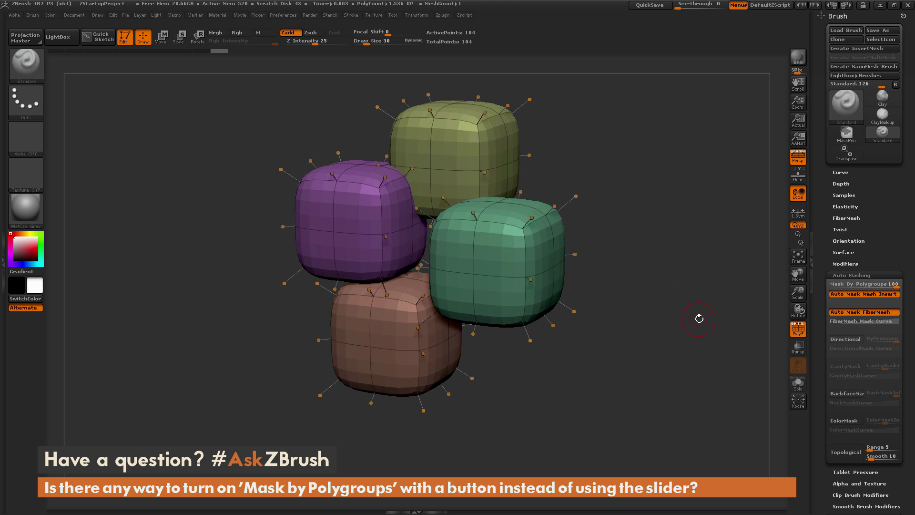
Open the ZScript and Macro menus and drag Mask By Polygroups from 100 back to 0
{"action": "left_click", "coordinate": [469, 16]}
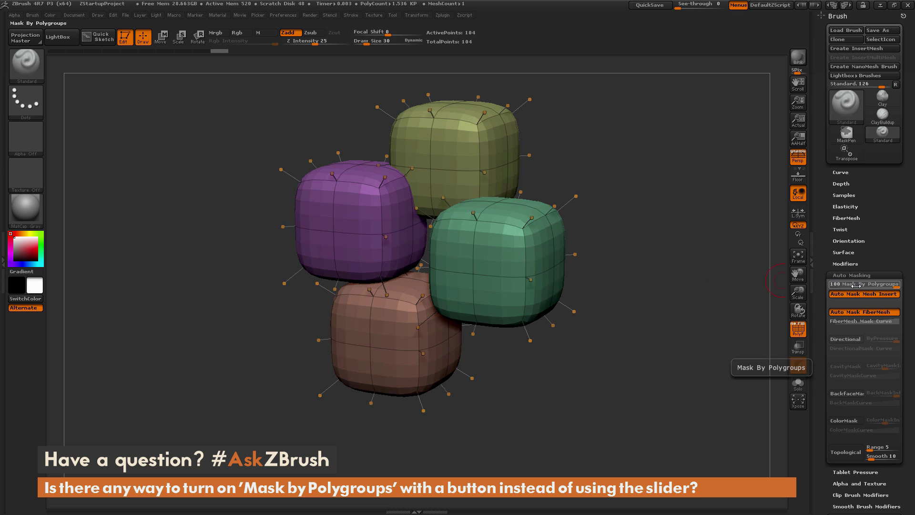
{"action": "left_click", "coordinate": [174, 16]}
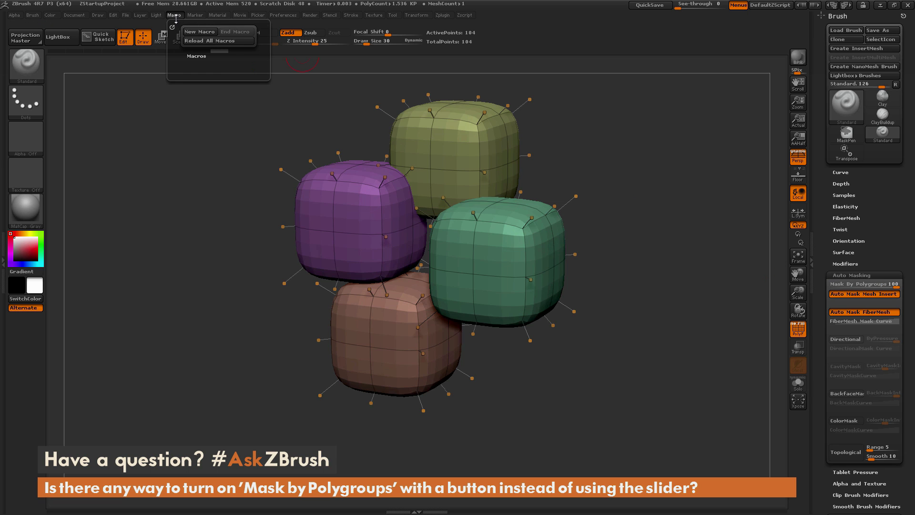
{"action": "left_click", "coordinate": [199, 38]}
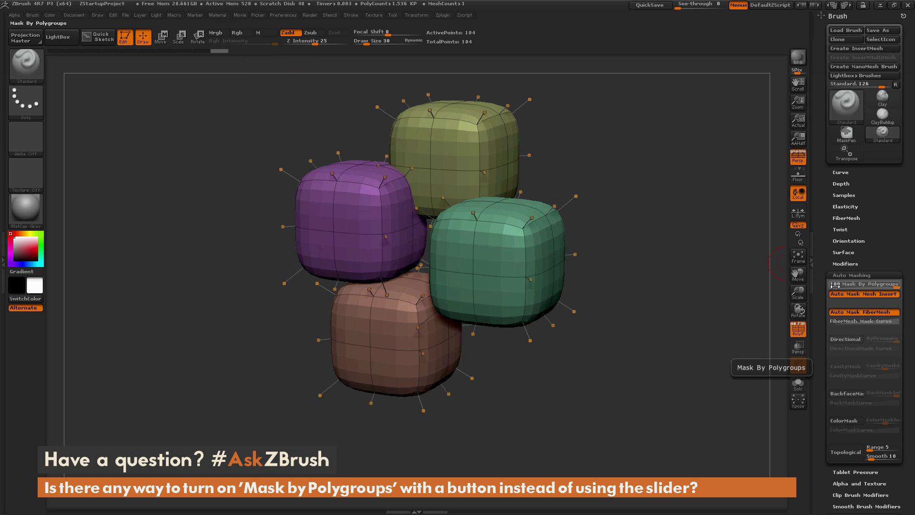
{"action": "left_click_drag", "start_coordinate": [892, 286], "coordinate": [799, 364], "text": "ctrl+alt"}
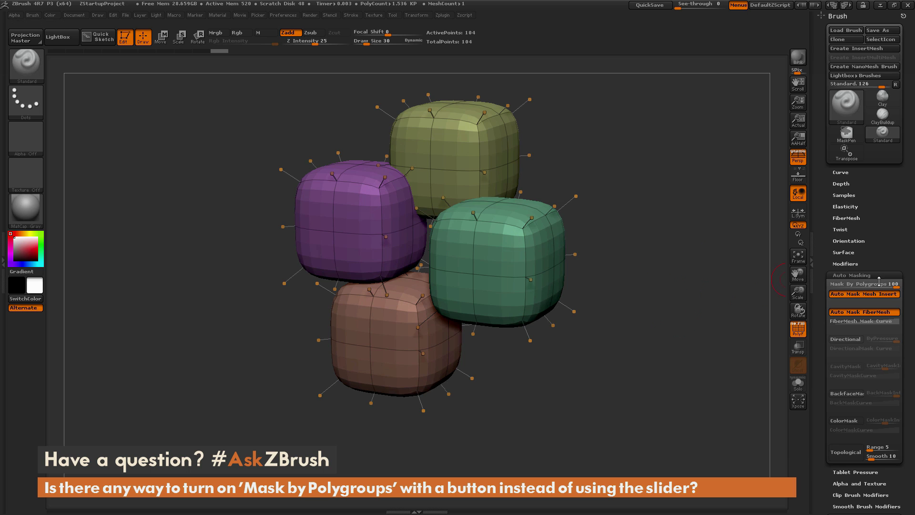
{"action": "left_click_drag", "start_coordinate": [858, 284], "coordinate": [823, 283]}
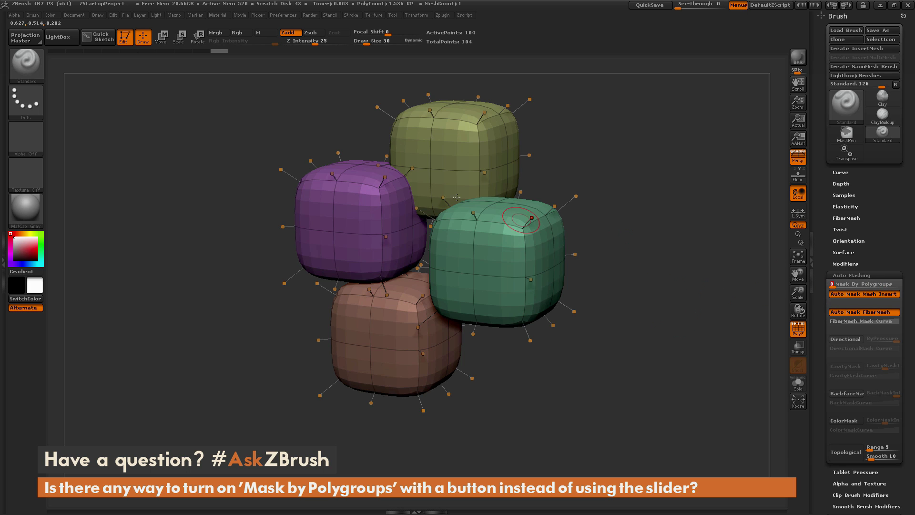
Record a new macro without initializing ZBrush that sets Mask By Polygroups to 100, then end it
{"action": "left_click", "coordinate": [174, 15]}
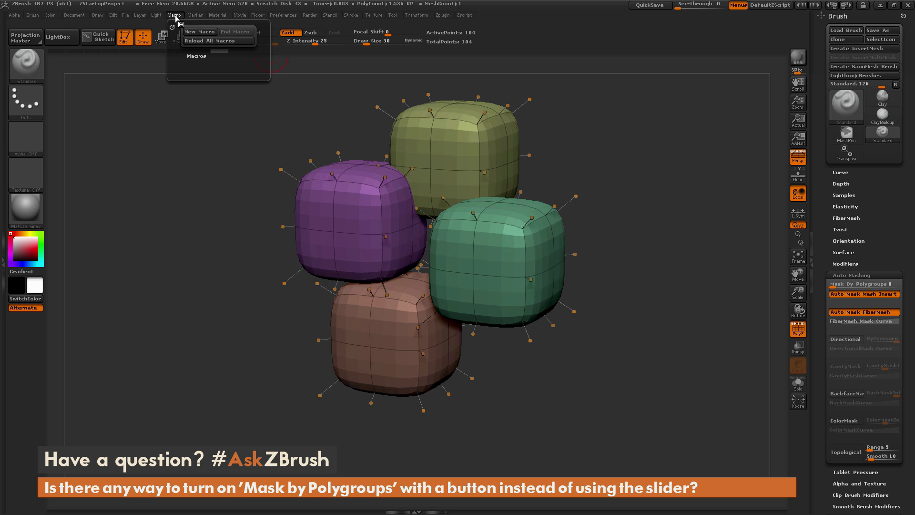
{"action": "left_click", "coordinate": [205, 34]}
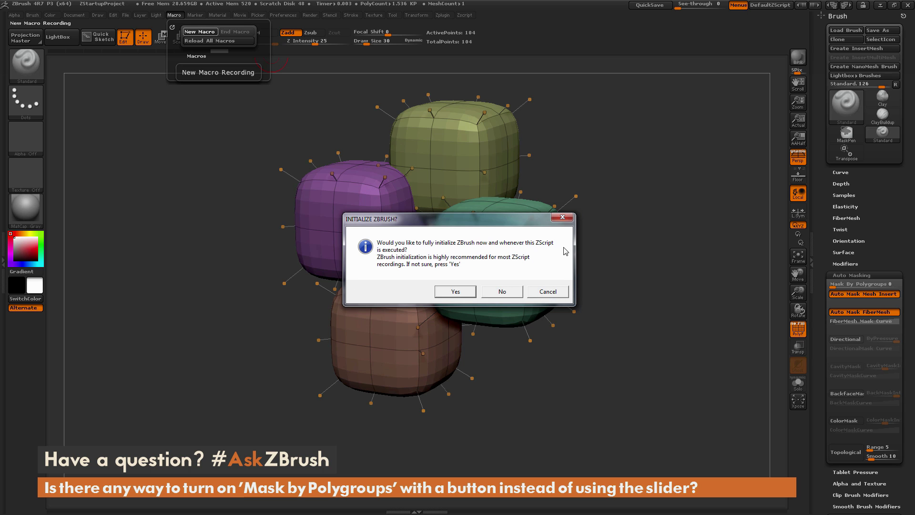
{"action": "left_click", "coordinate": [502, 294]}
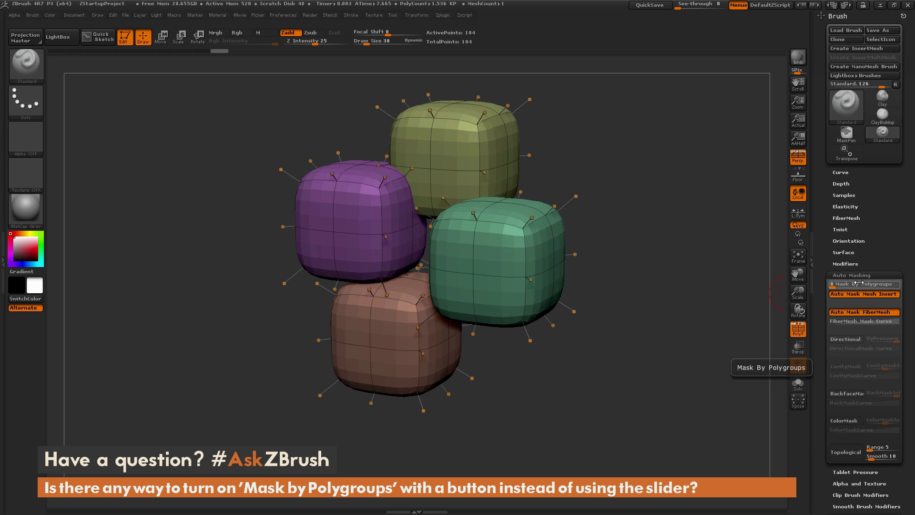
{"action": "left_click_drag", "start_coordinate": [833, 286], "coordinate": [896, 284]}
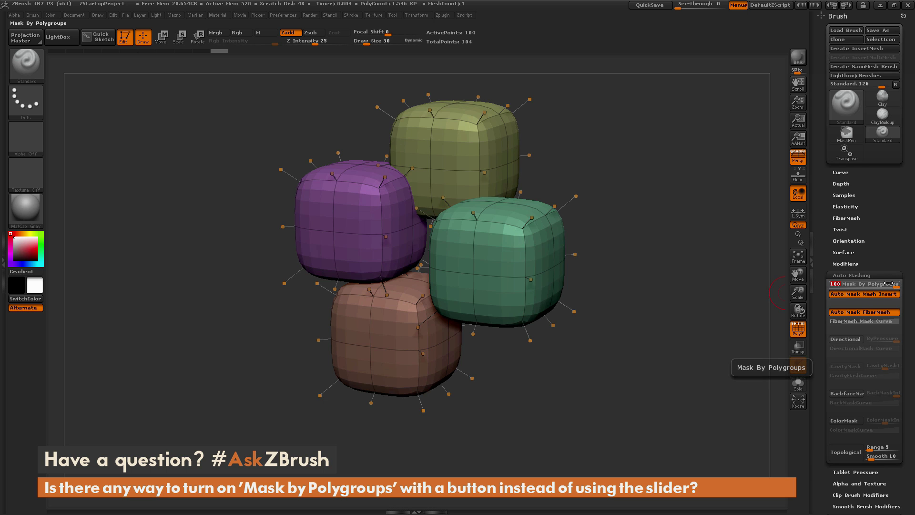
{"action": "left_click", "coordinate": [175, 15]}
{"action": "left_click", "coordinate": [236, 32]}
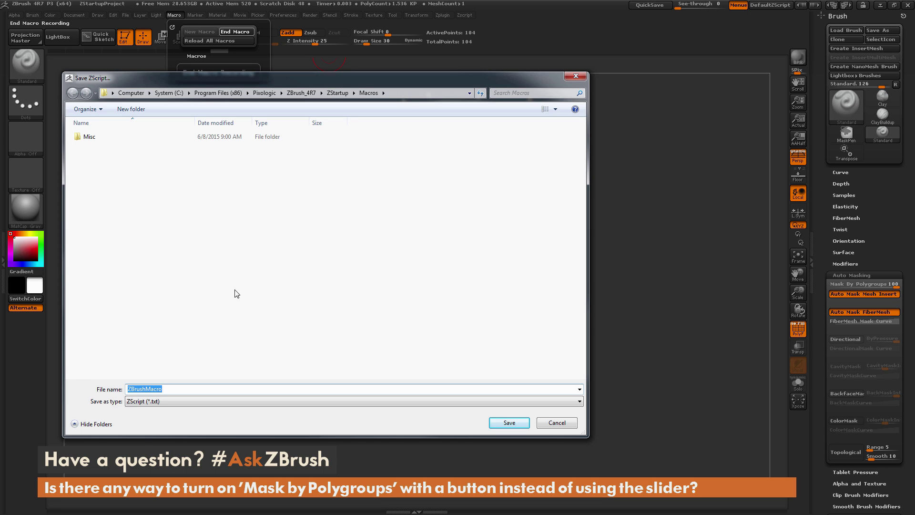
Create a new 'Mask By Polygroups' folder under the ZStartup Macros folder
{"action": "left_click", "coordinate": [132, 109]}
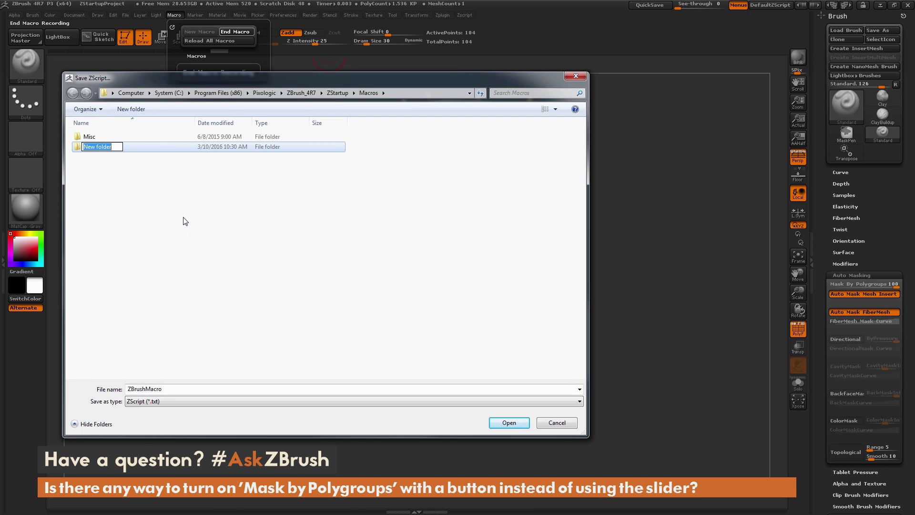
{"action": "type", "text": "Mkas"}
{"action": "key", "text": "BackSpace"}
{"action": "key", "text": "BackSpace"}
{"action": "type", "text": "ask By Polygroups"}
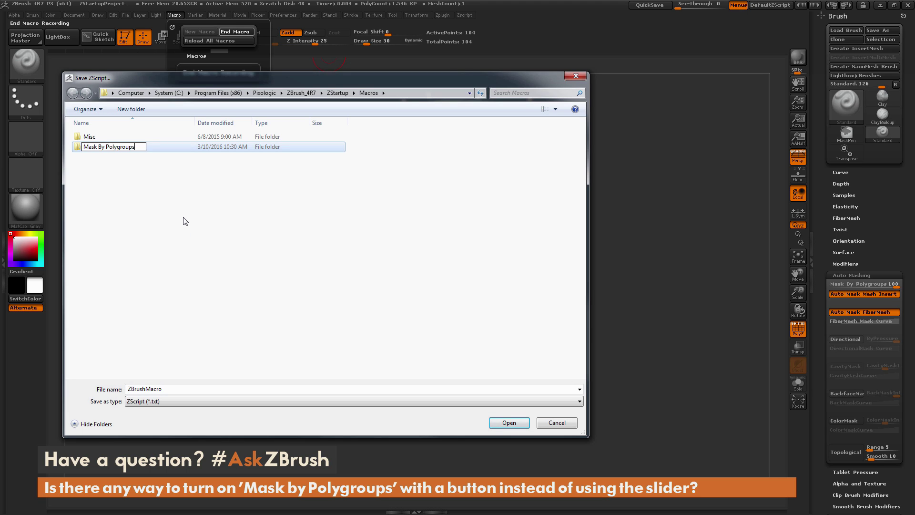
{"action": "key", "text": "Return"}
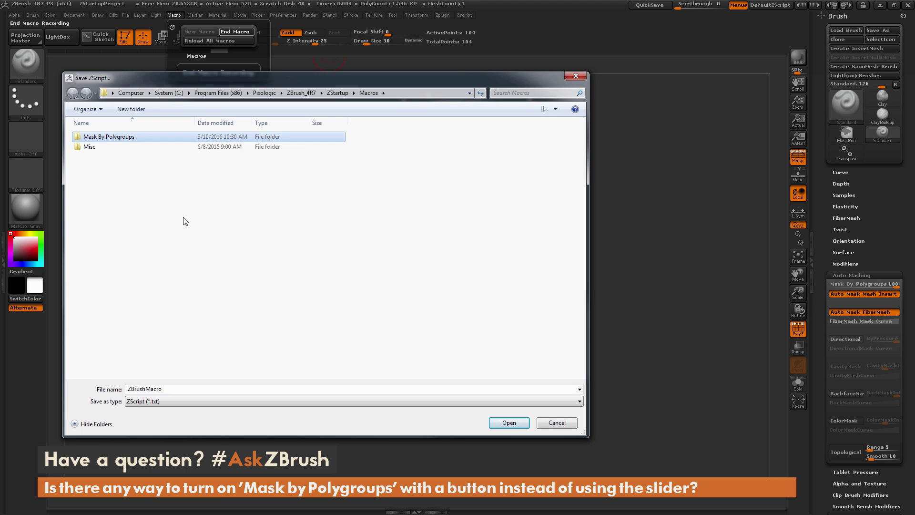
Save the macro as 'On' inside the Mask By Polygroups folder
{"action": "double_click", "coordinate": [157, 138]}
{"action": "double_click", "coordinate": [185, 389]}
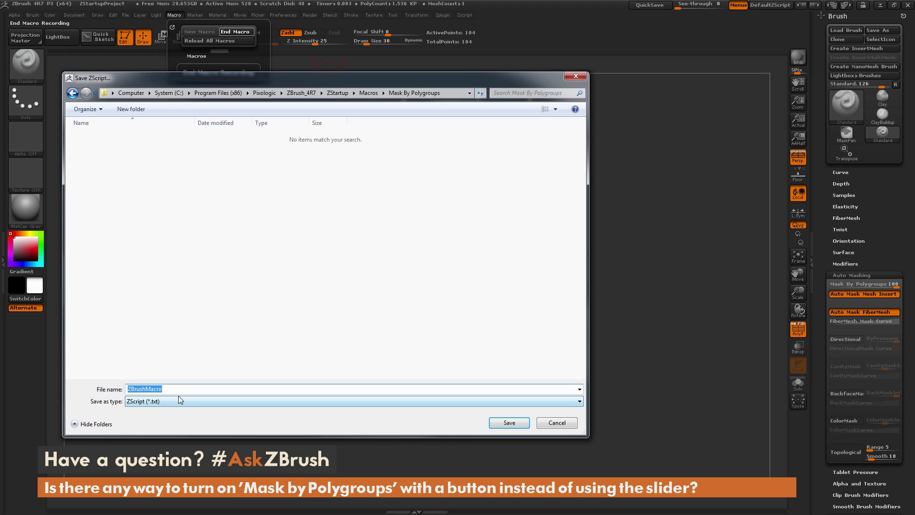
{"action": "type", "text": "On"}
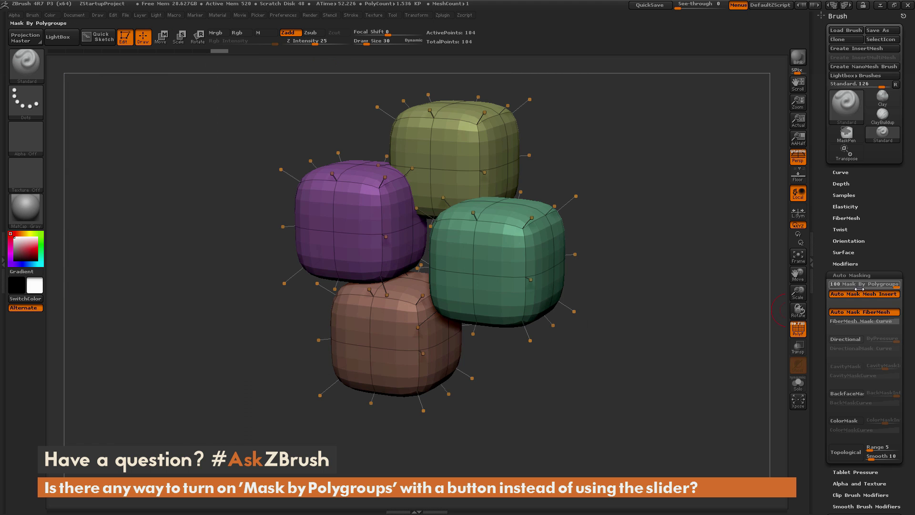
{"action": "left_click_drag", "start_coordinate": [860, 289], "coordinate": [859, 289]}
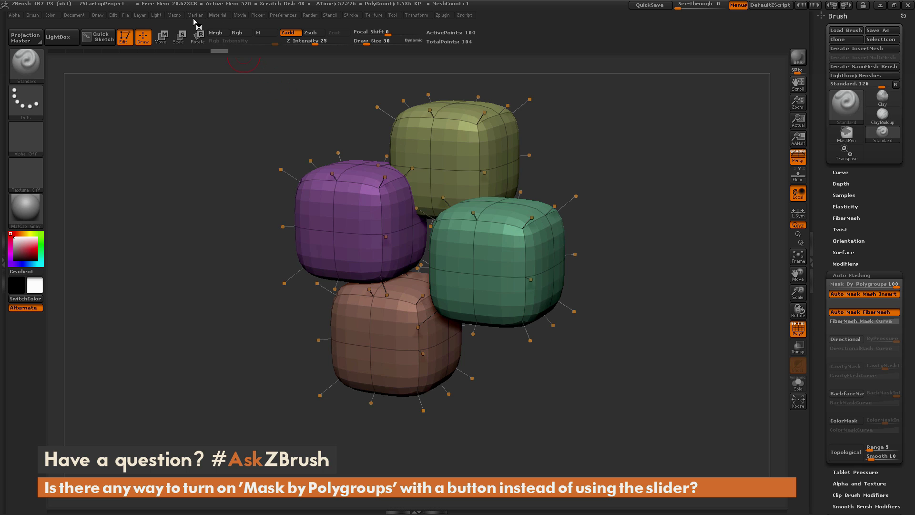
Run the On macro from the Macro menu, setting Mask By Polygroups to 100
{"action": "left_click", "coordinate": [177, 15]}
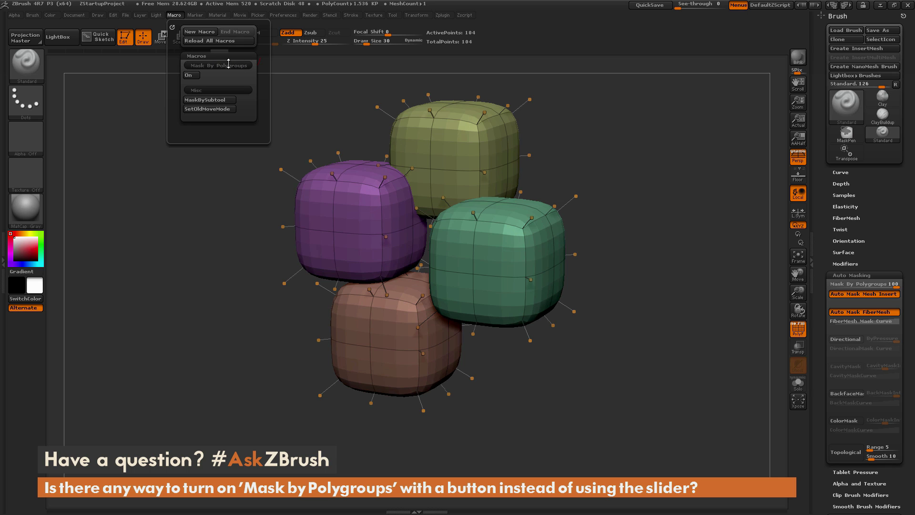
{"action": "left_click", "coordinate": [191, 76]}
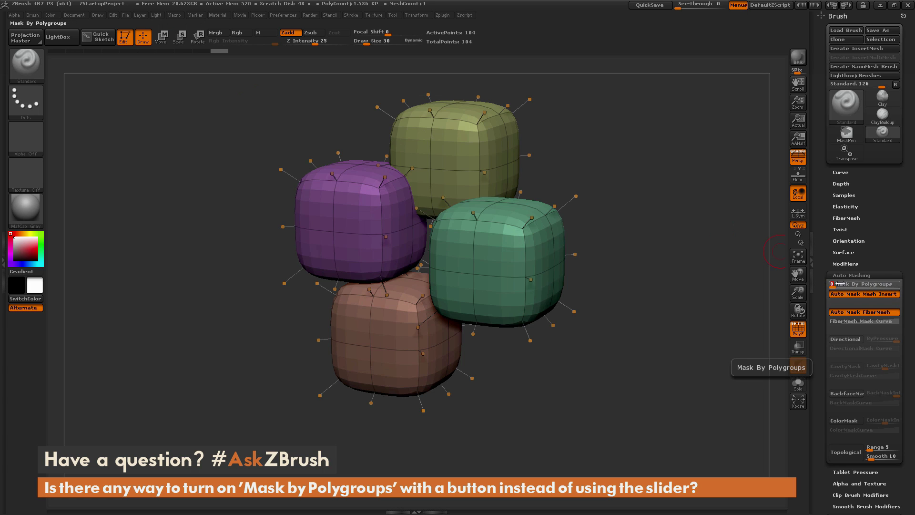
{"action": "left_click", "coordinate": [175, 16]}
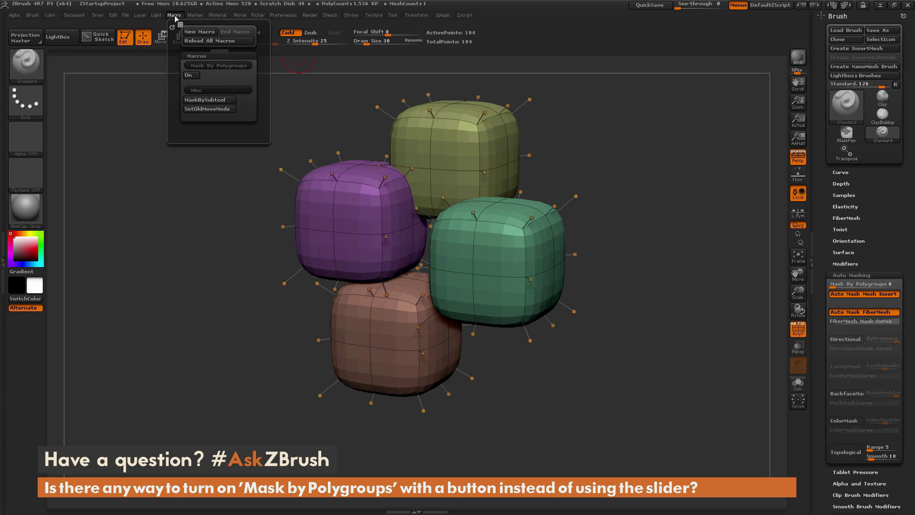
{"action": "left_click", "coordinate": [191, 76]}
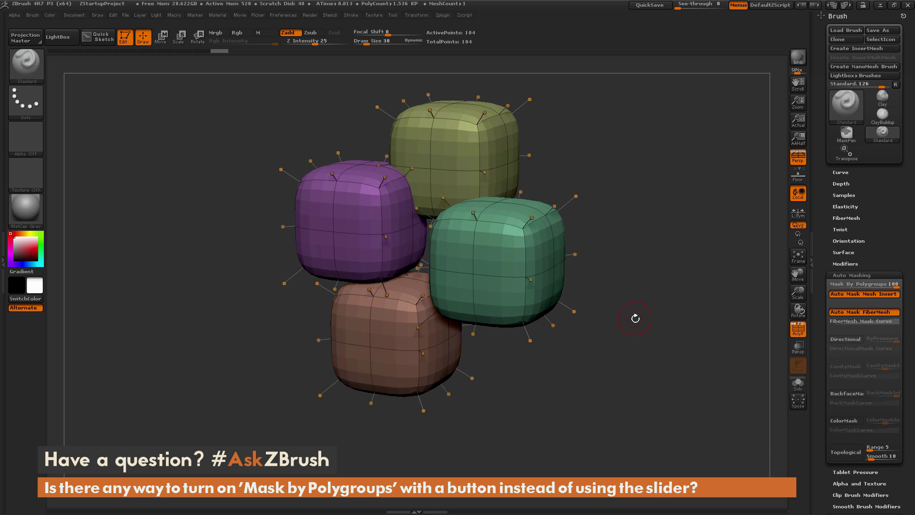
Record a new macro without initializing ZBrush, dragging Mask By Polygroups to 0
{"action": "left_click", "coordinate": [174, 15]}
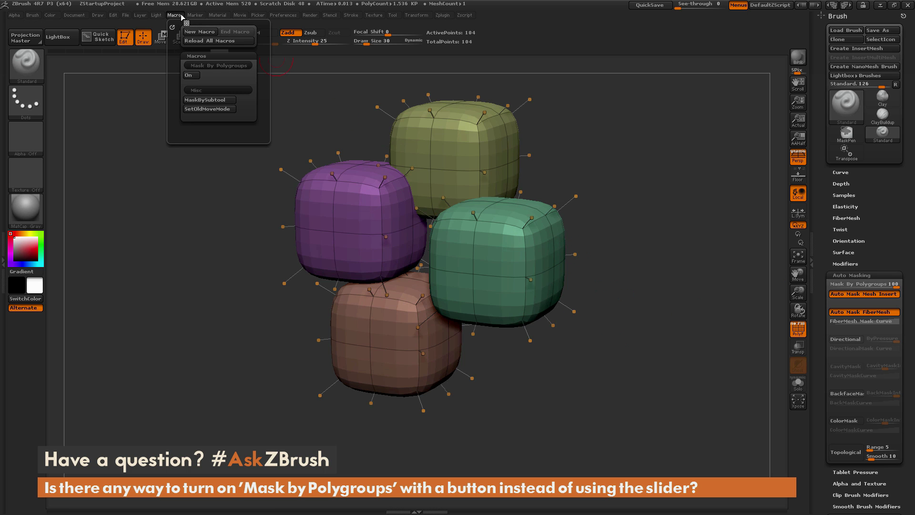
{"action": "left_click", "coordinate": [209, 34]}
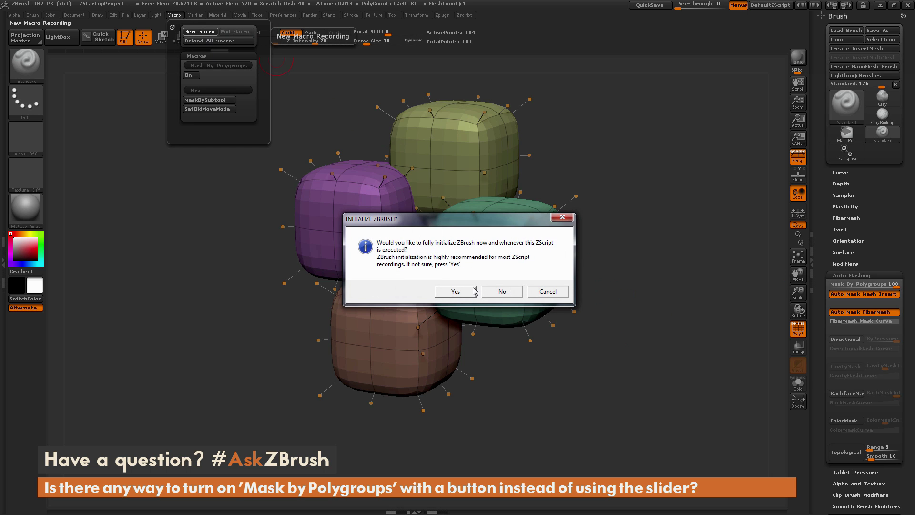
{"action": "left_click", "coordinate": [504, 292]}
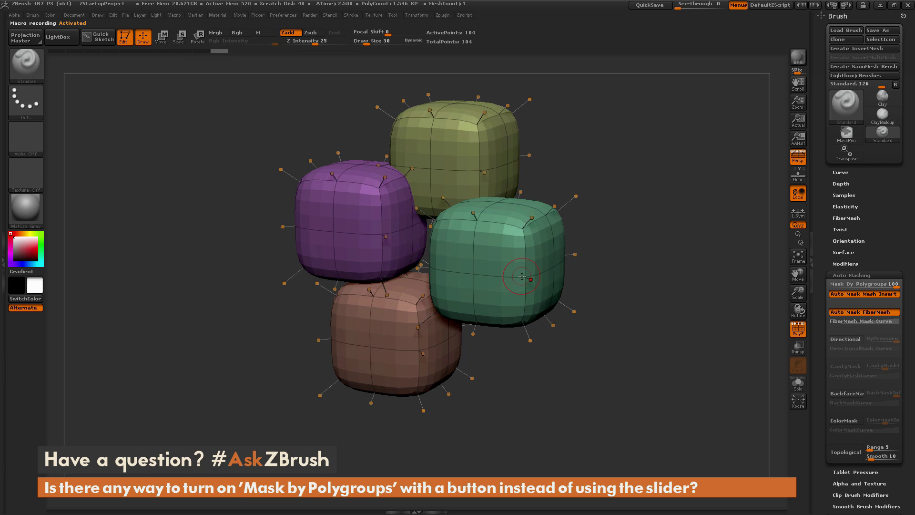
{"action": "left_click_drag", "start_coordinate": [868, 285], "coordinate": [824, 285]}
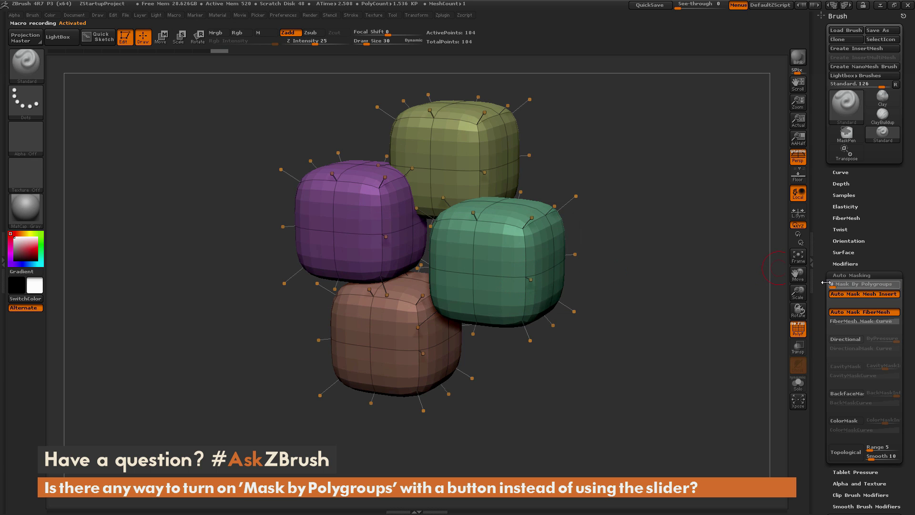
End the recording and save the macro as 'Off'
{"action": "left_click", "coordinate": [174, 15]}
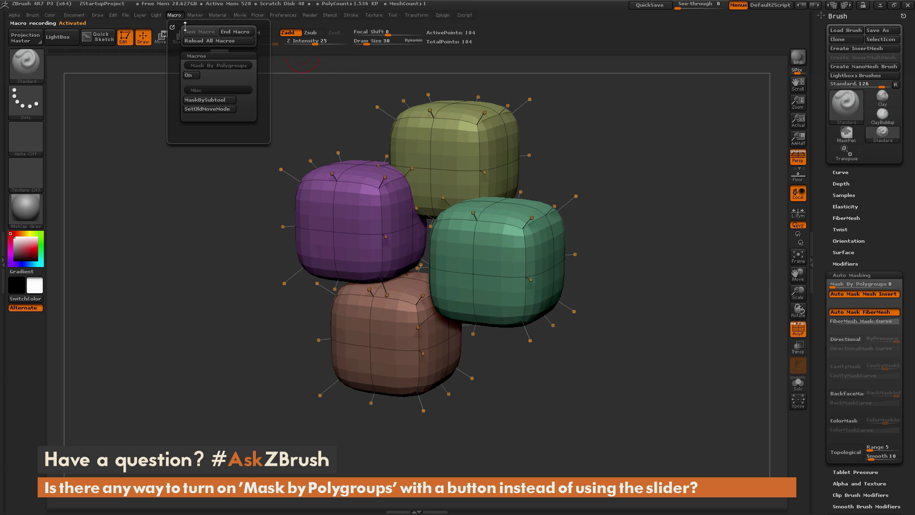
{"action": "left_click", "coordinate": [238, 32]}
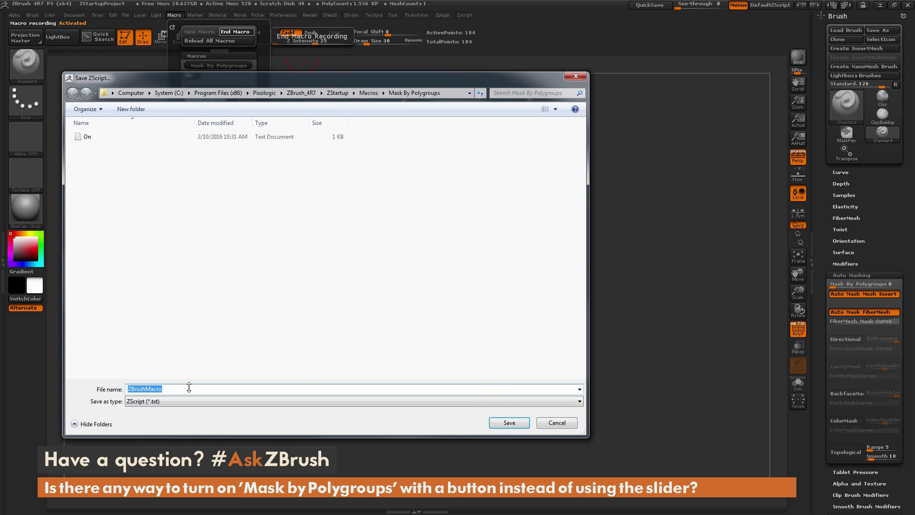
{"action": "type", "text": "Off"}
{"action": "key", "text": "Return"}
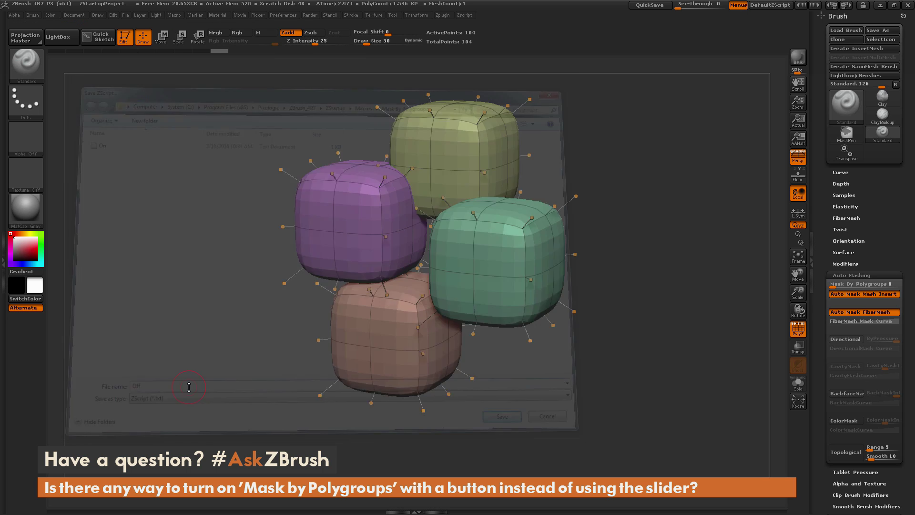
Run the On and Off macros repeatedly, toggling Mask By Polygroups between 100 and 0
{"action": "left_click", "coordinate": [174, 14]}
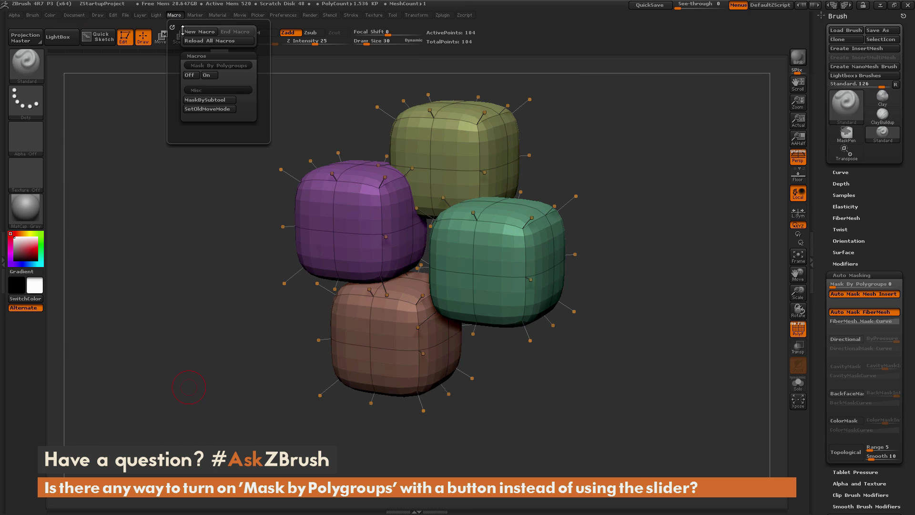
{"action": "left_click", "coordinate": [210, 77]}
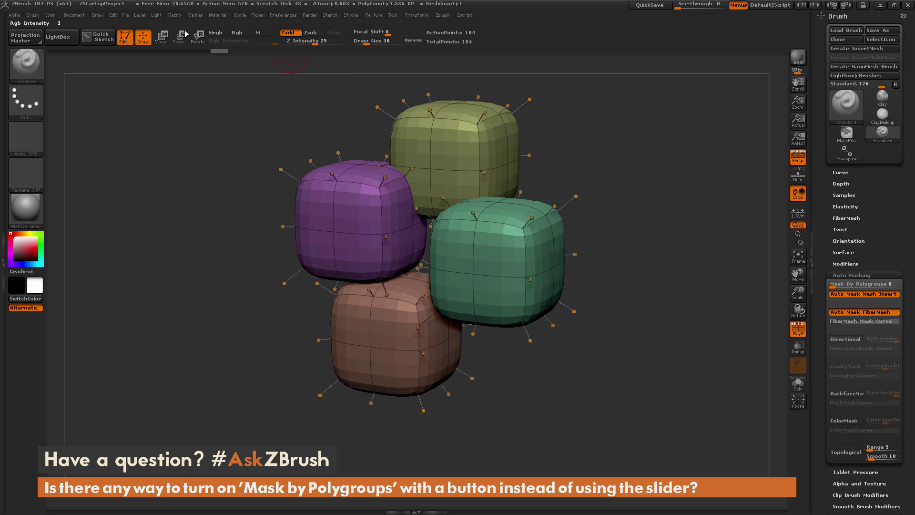
{"action": "left_click", "coordinate": [174, 15]}
{"action": "left_click", "coordinate": [210, 77]}
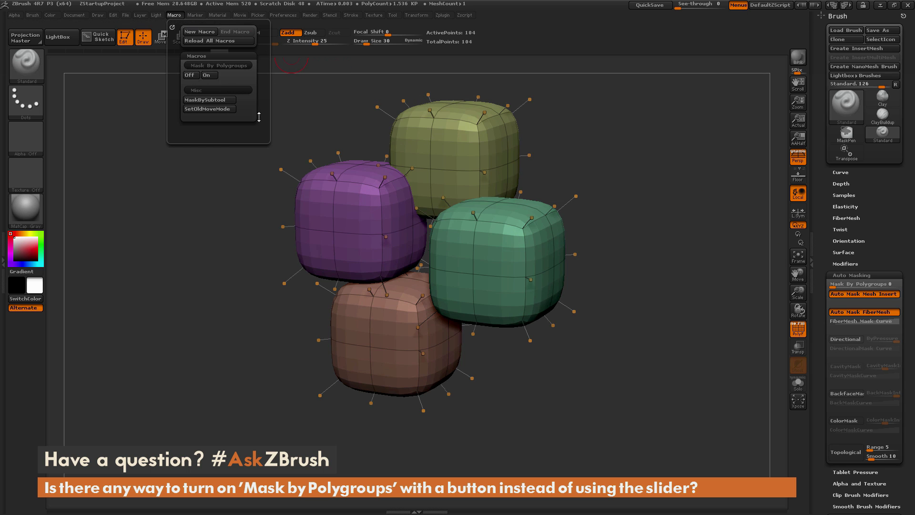
{"action": "left_click", "coordinate": [174, 15]}
{"action": "left_click", "coordinate": [203, 78]}
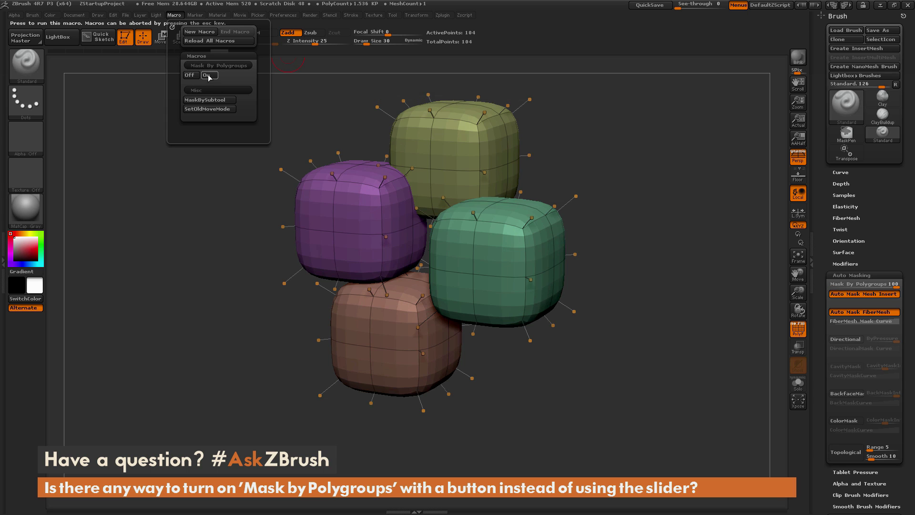
{"action": "left_click", "coordinate": [207, 76]}
{"action": "left_click", "coordinate": [193, 76]}
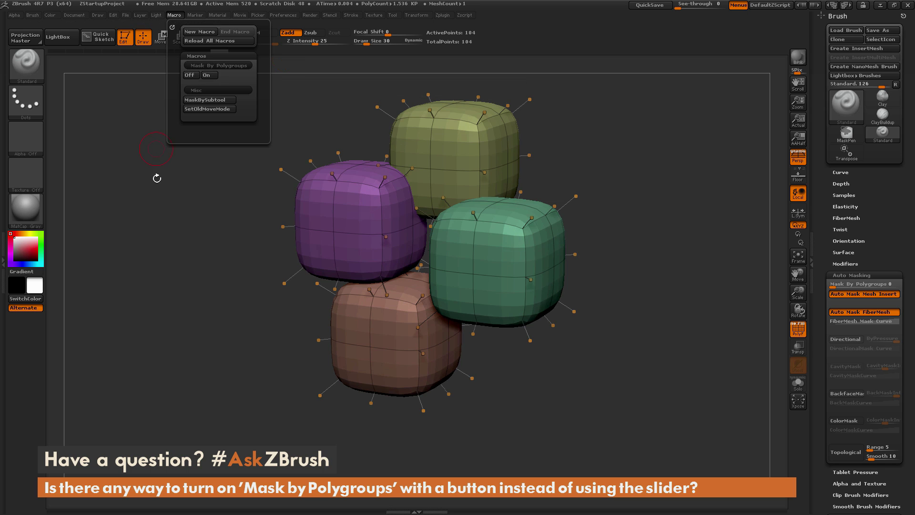
Rotate the cubes, then run the On macro to return Mask By Polygroups to 100
{"action": "left_click_drag", "start_coordinate": [692, 309], "coordinate": [676, 293]}
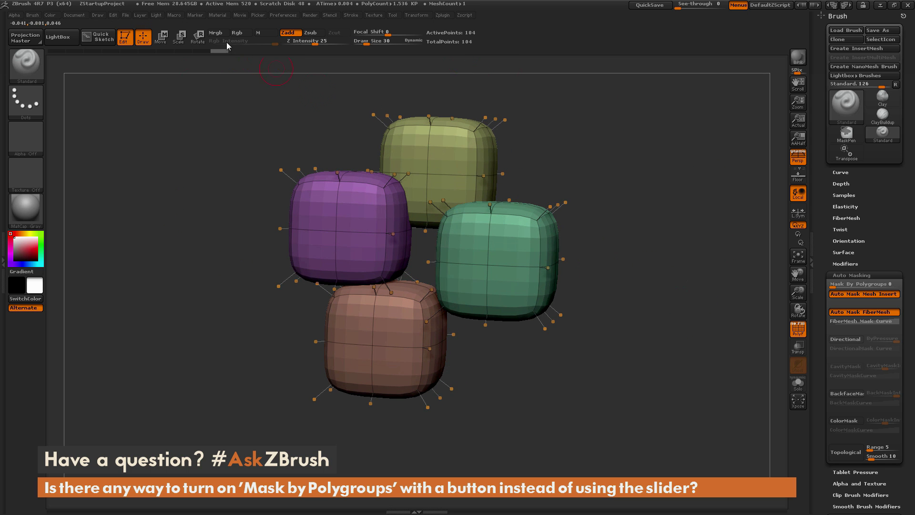
{"action": "left_click", "coordinate": [174, 15]}
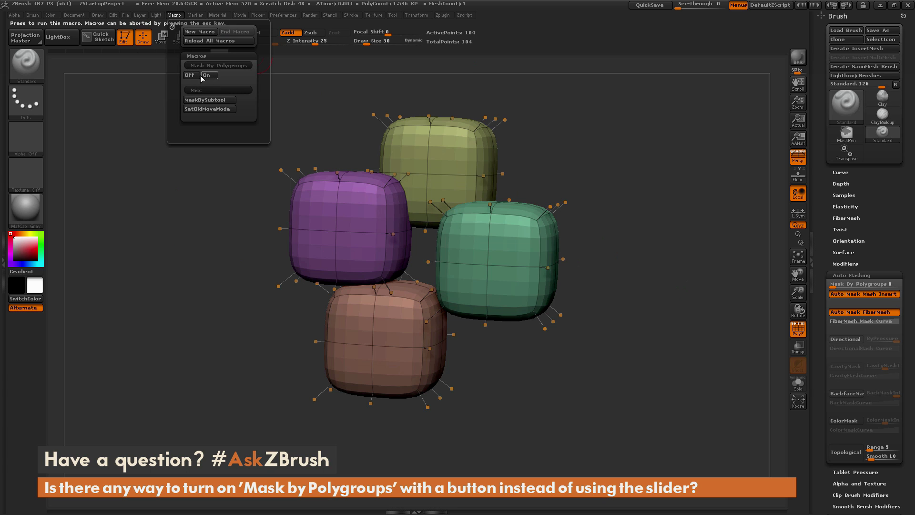
{"action": "left_click", "coordinate": [205, 76]}
{"action": "left_click", "coordinate": [206, 76]}
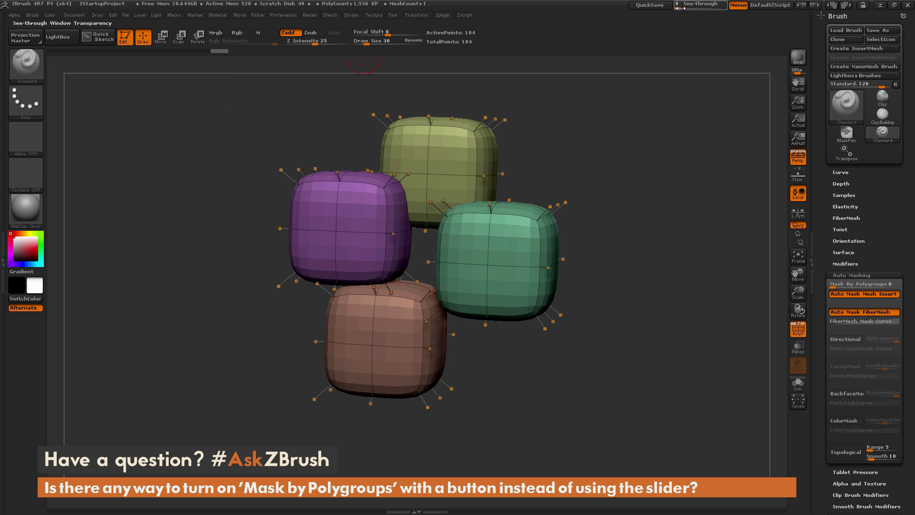
{"action": "left_click", "coordinate": [174, 14]}
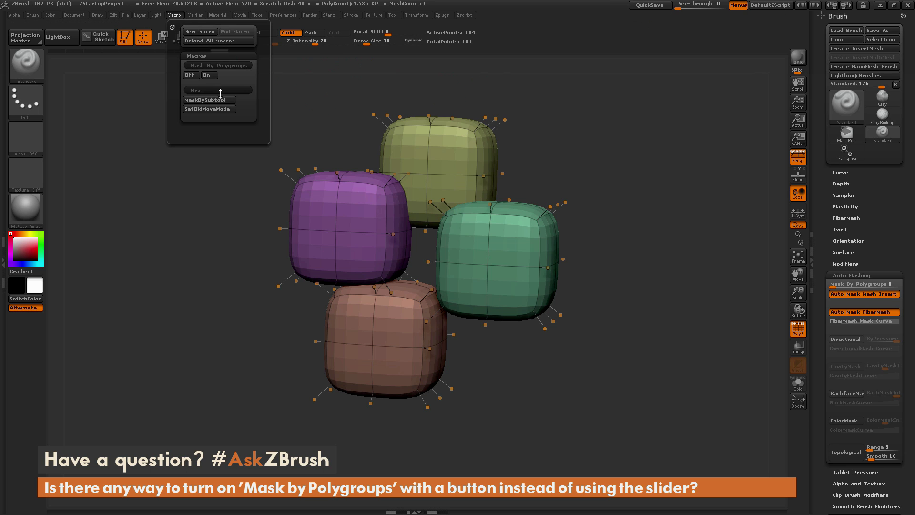
{"action": "left_click", "coordinate": [200, 78]}
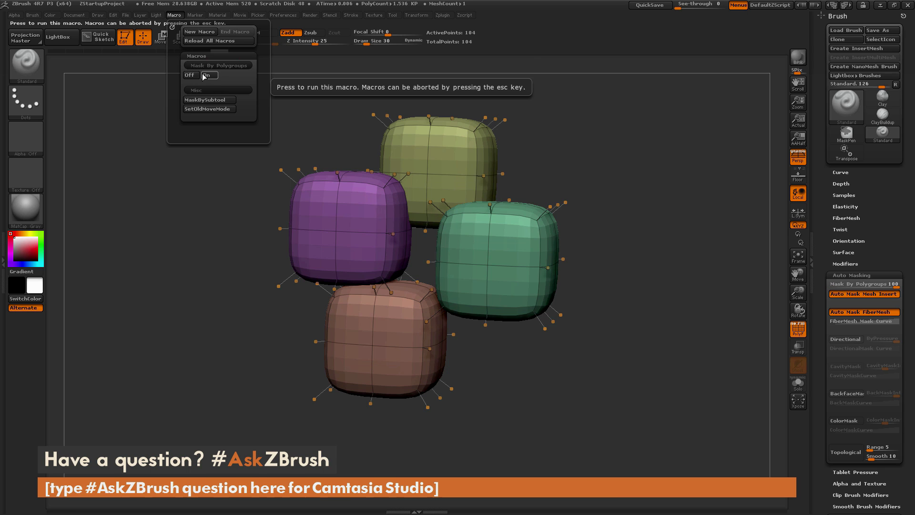